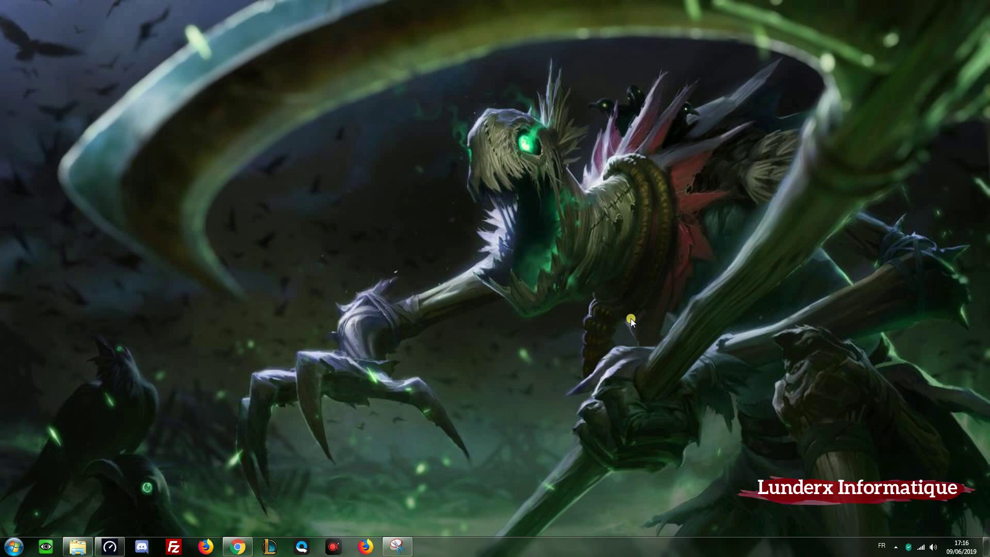
- Open Speedtest and run a baseline connection test on the SFR SAS Paris server
left_click(110, 546)
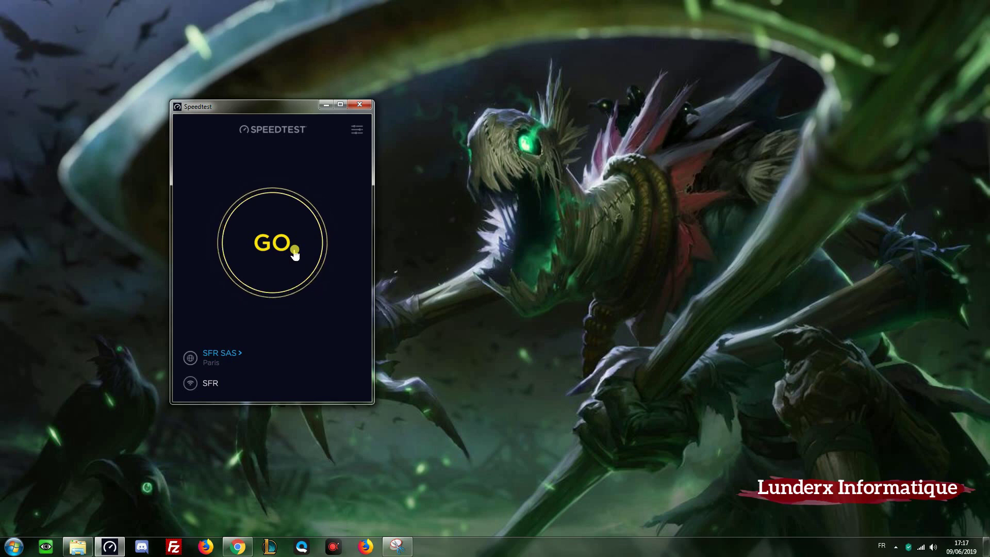
left_click(295, 252)
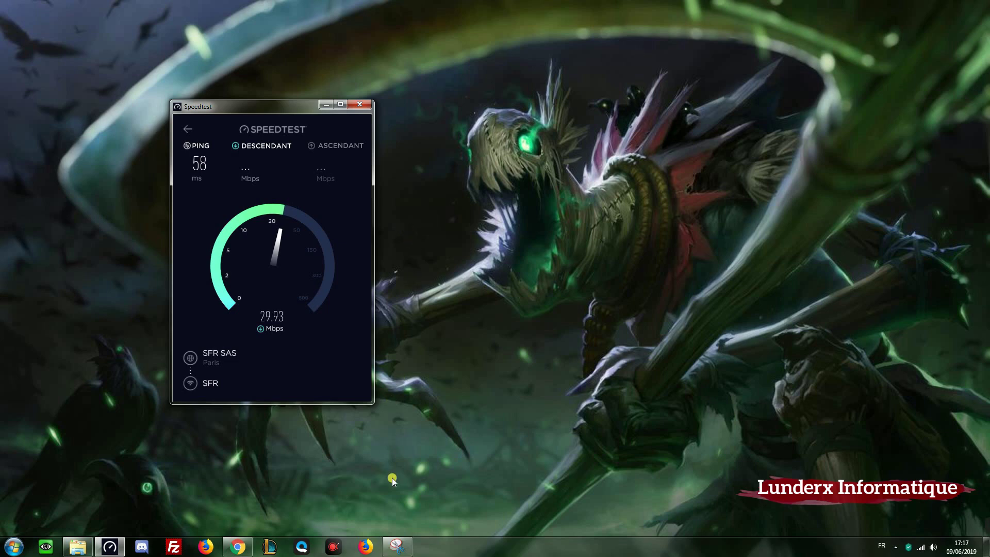
- Show the DNS Jumper download page in the browser, then run DnsJumper.exe from its folder and accept the security warning
left_click(240, 548)
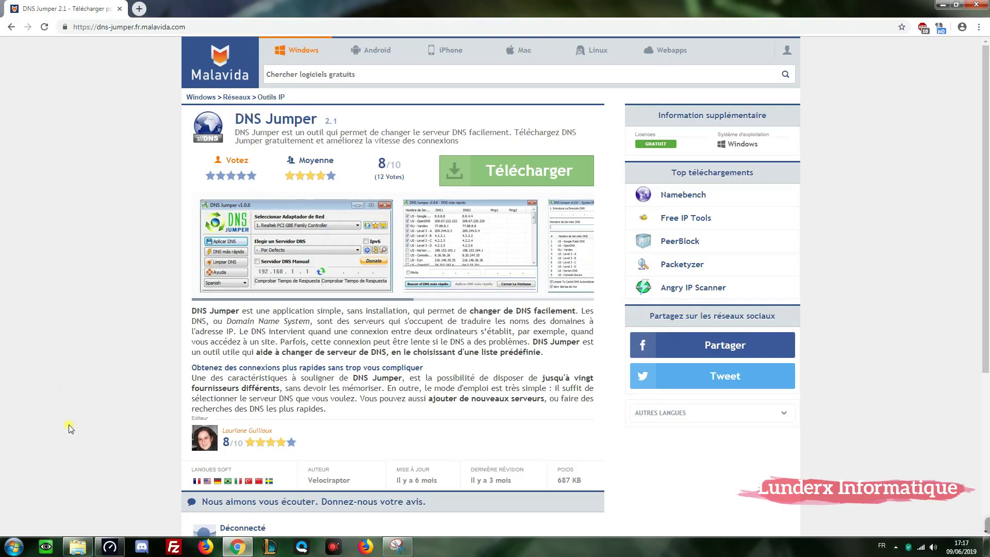
left_click(77, 547)
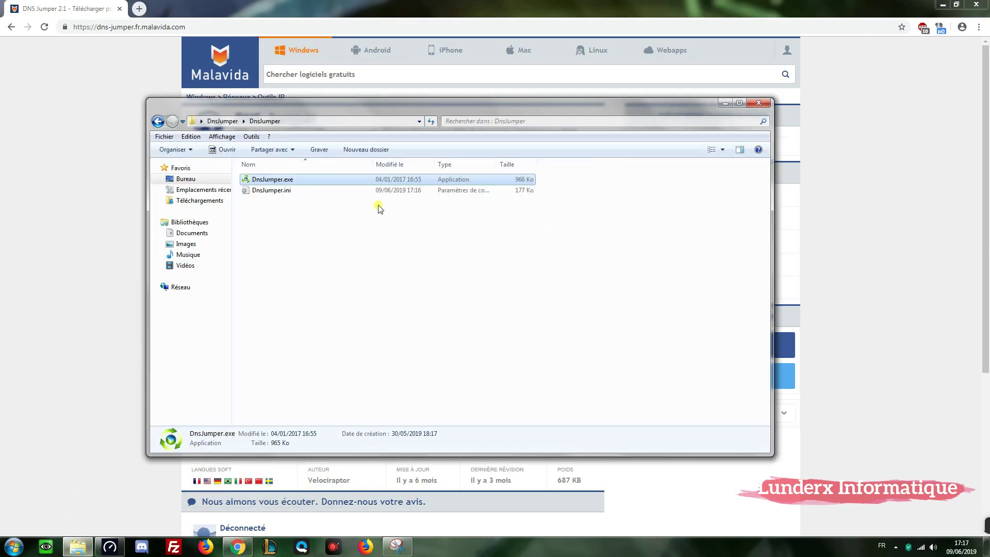
double_click(360, 181)
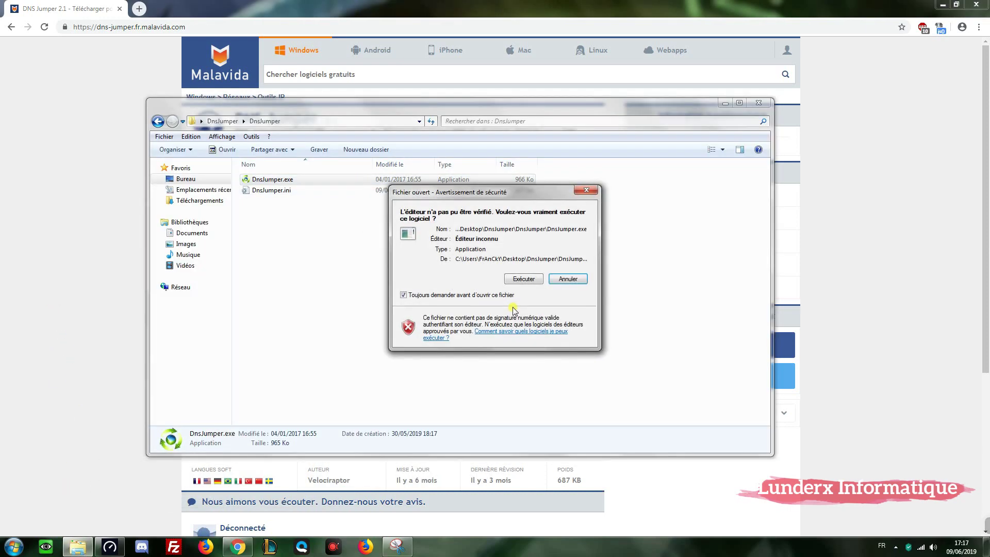
left_click(523, 279)
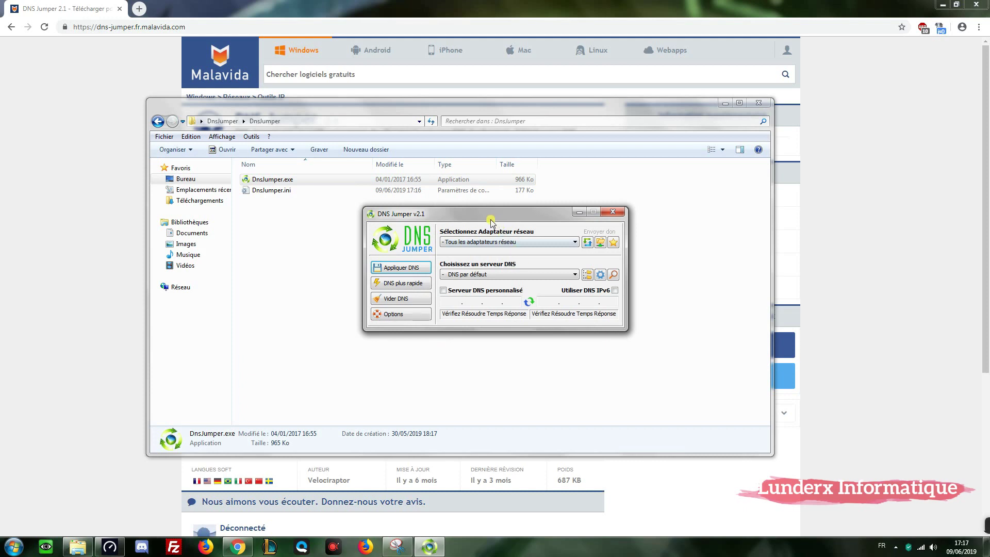
- Reposition the DNS Jumper window and select the Atheros AR9271 Wireless Network Adapter as the network adapter
left_click_drag(493, 221, 455, 139)
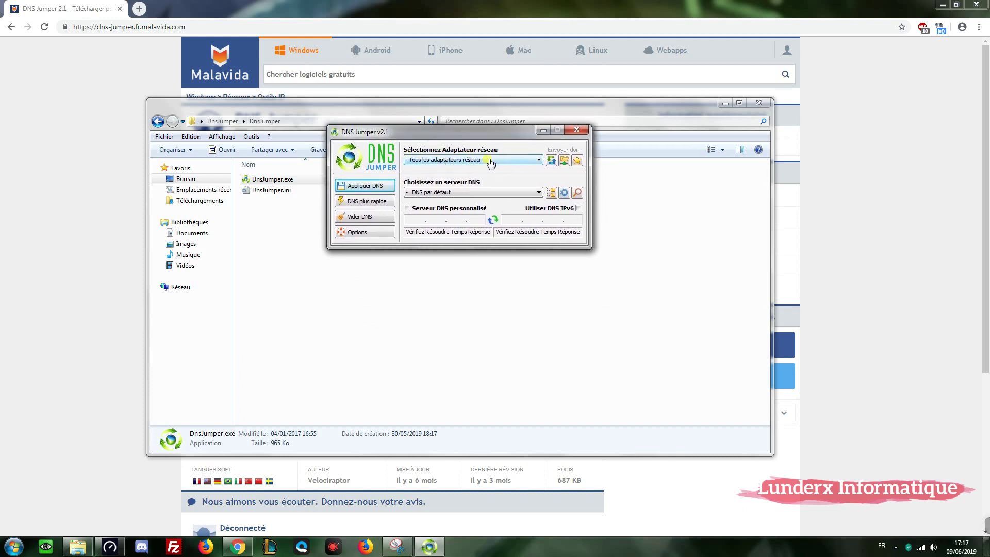
left_click(457, 160)
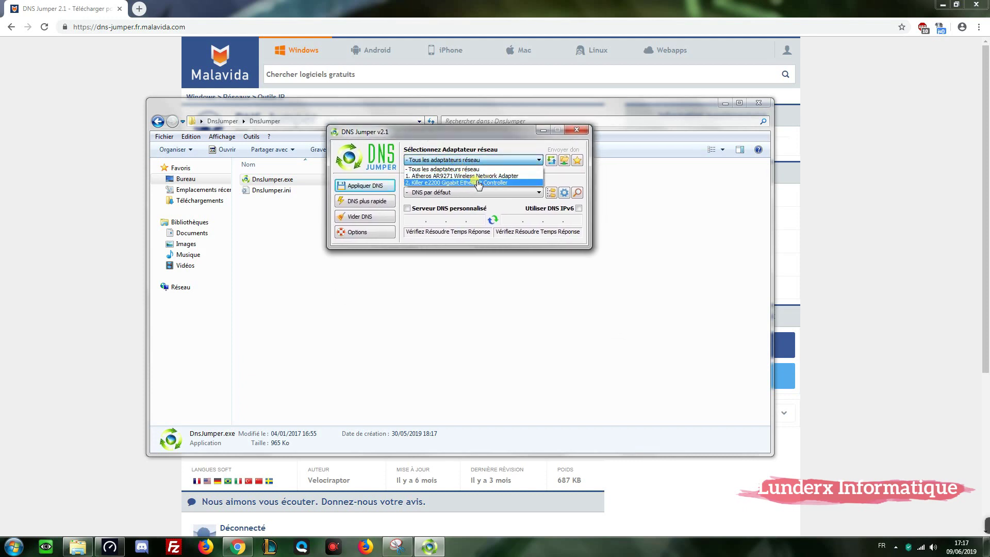
left_click(451, 176)
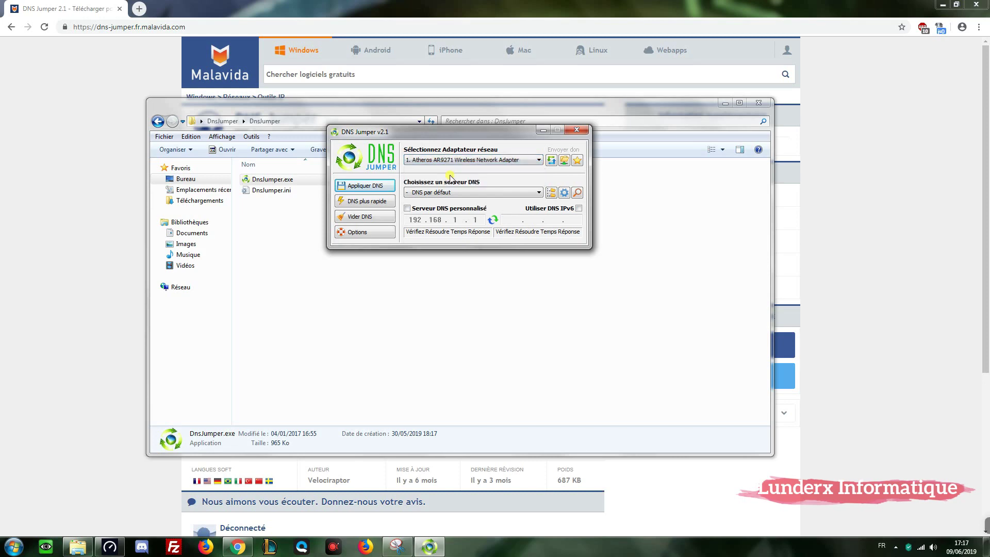
- Open the fastest DNS tool, enlarge its window and run the DNS test on all listed servers
left_click(375, 202)
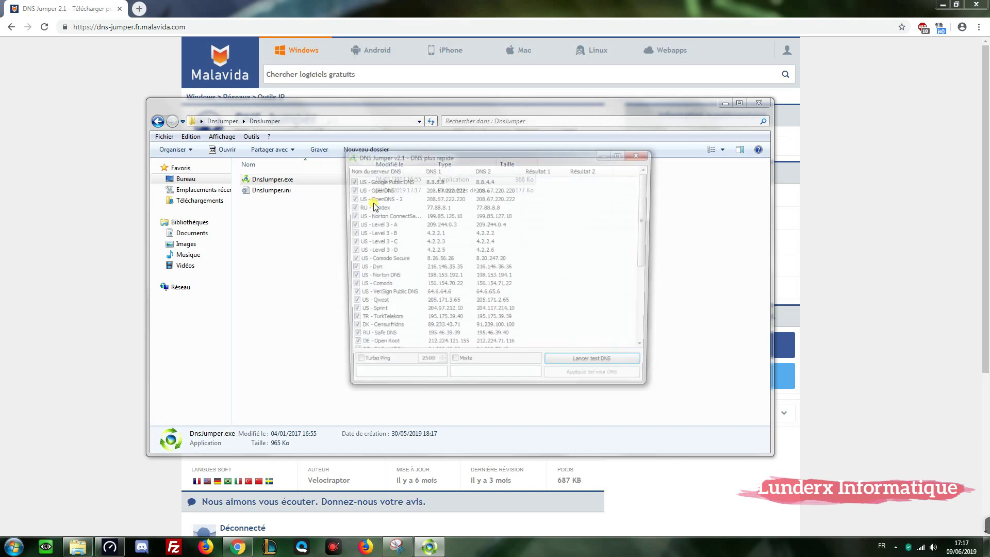
left_click_drag(398, 161, 384, 124)
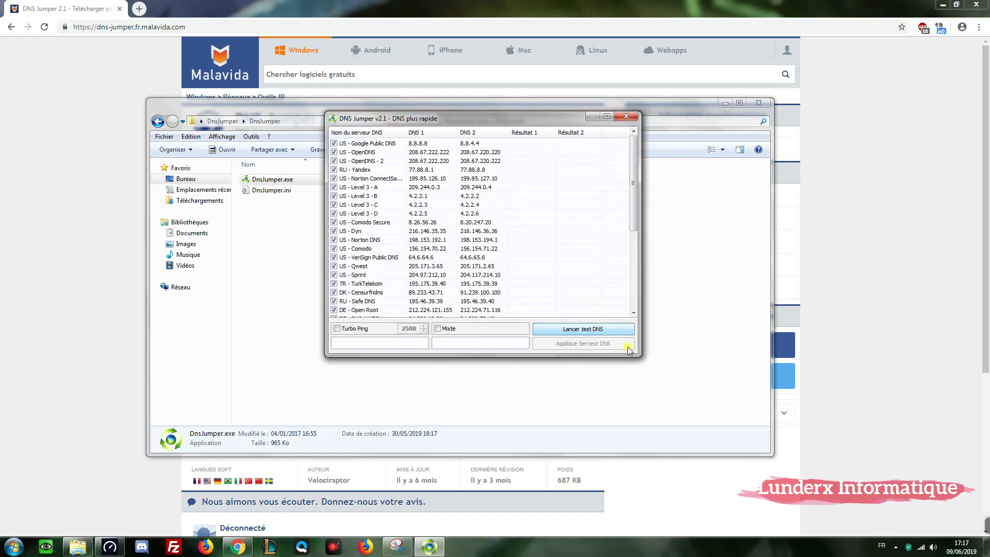
left_click_drag(638, 355, 757, 417)
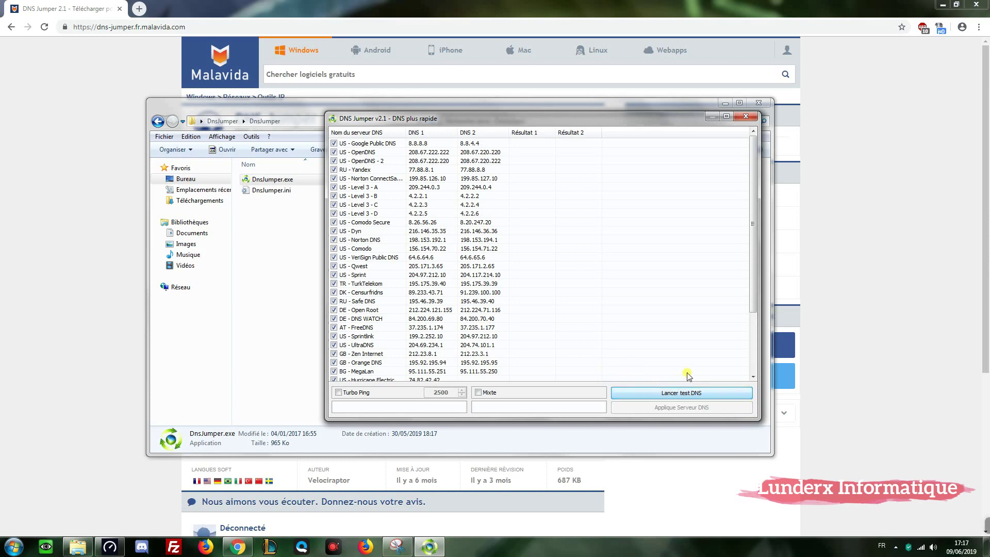
left_click(664, 394)
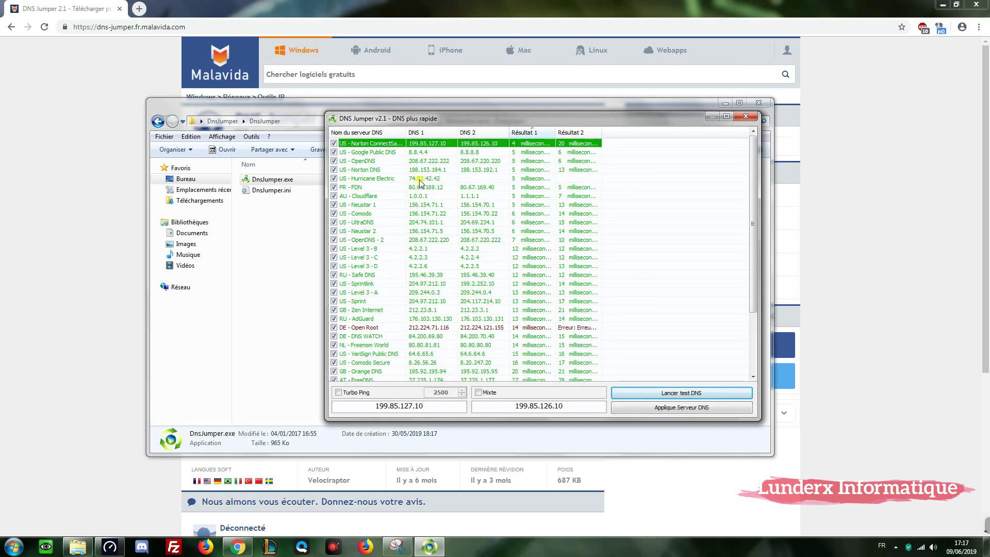
- Select US - Google Public DNS in the results, clear away the browser and folder windows, and place the results beside Speedtest
left_click(382, 153)
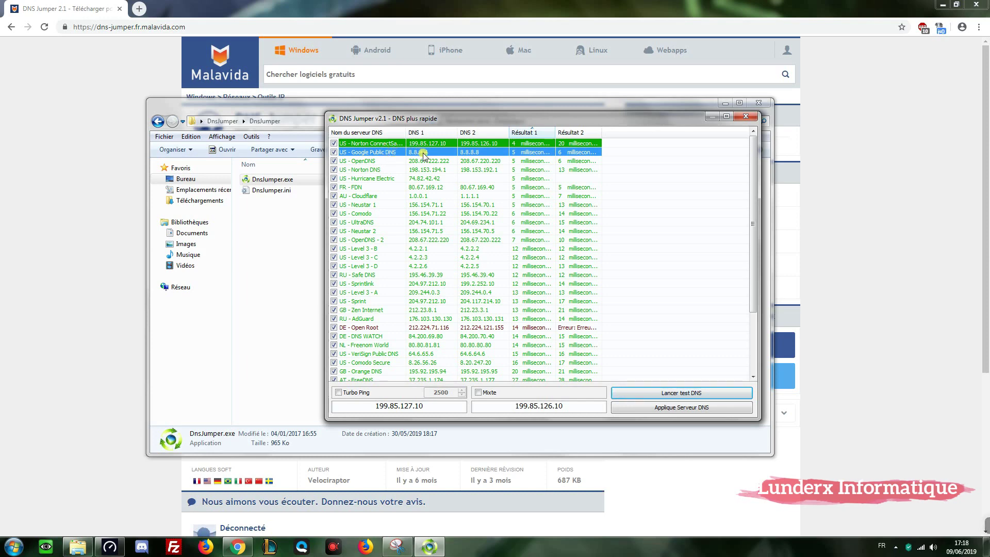
right_click(424, 154)
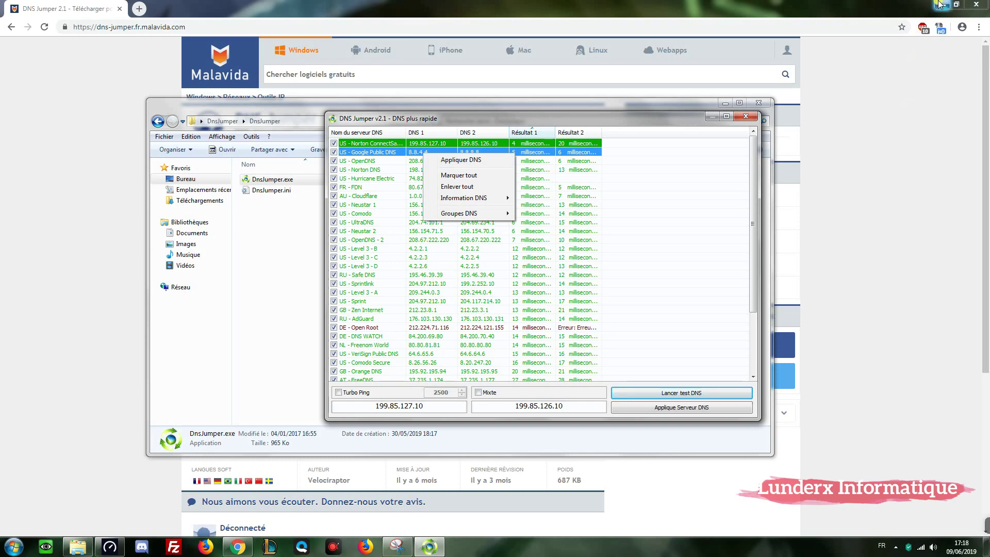
left_click(469, 161)
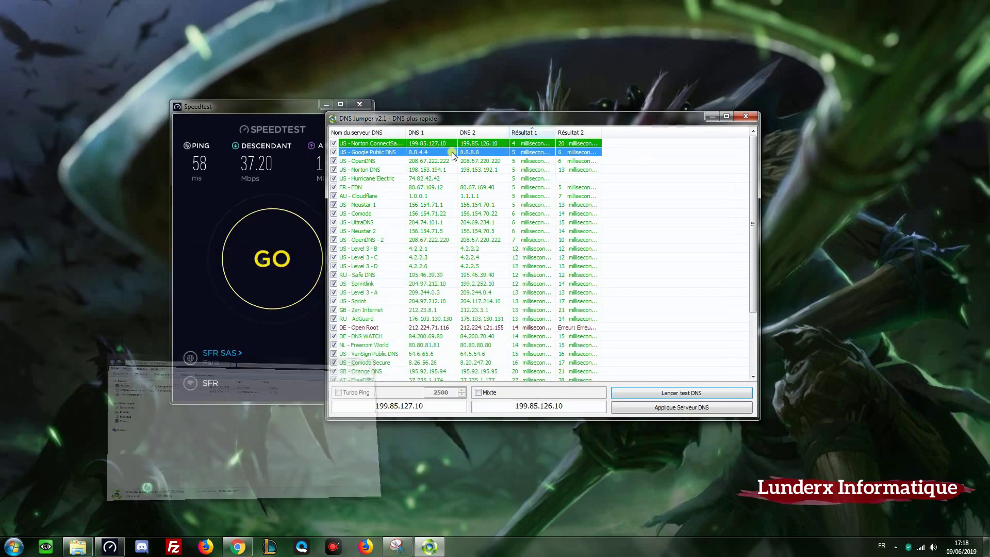
left_click_drag(424, 123, 497, 111)
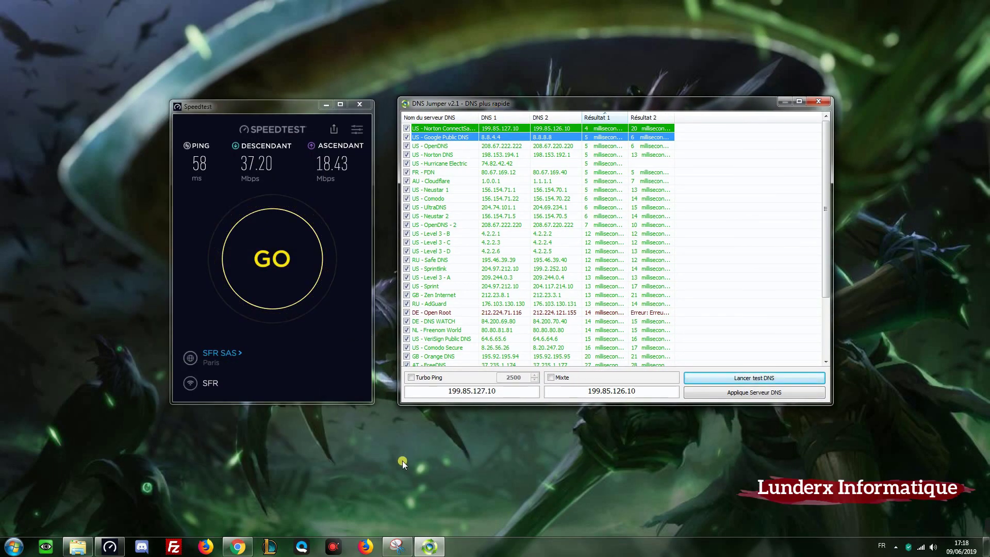
- Capture a rectangular screenshot of the Speedtest results window and move the capture aside for comparison
left_click(398, 547)
left_click(206, 40)
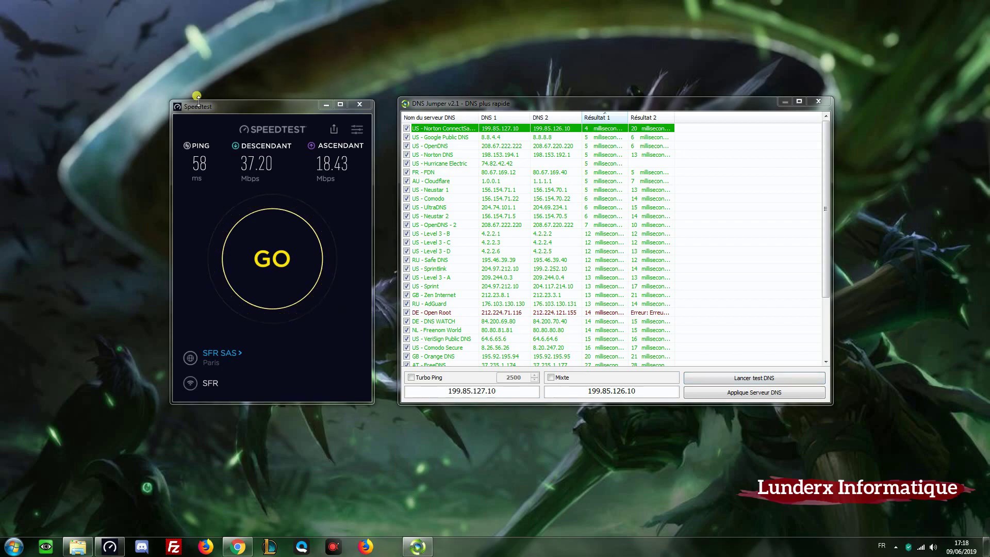
left_click_drag(170, 101, 378, 402)
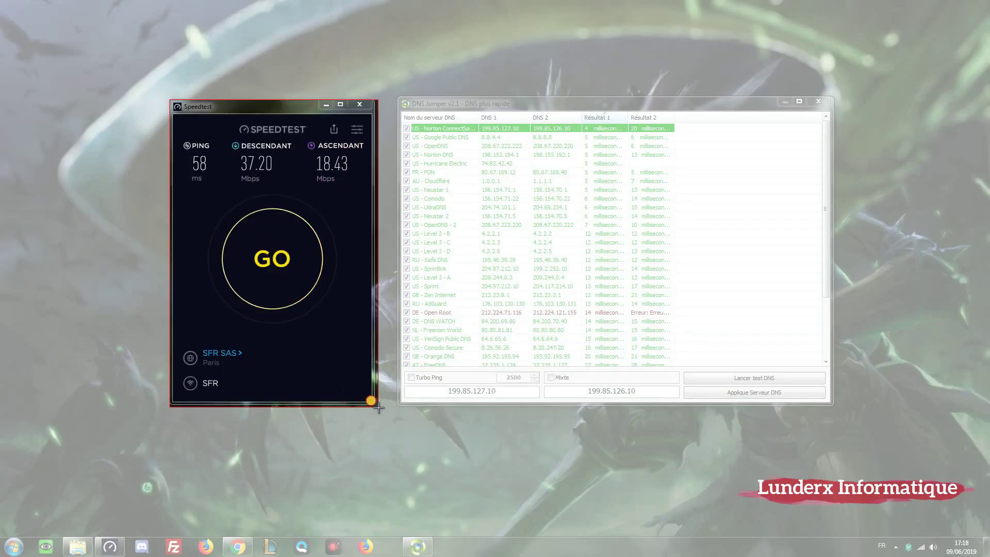
left_click_drag(306, 14, 135, 17)
- Apply the US - Google Public DNS server (8.8.4.4 and 8.8.8.8) from the DNS test results
left_click(286, 105)
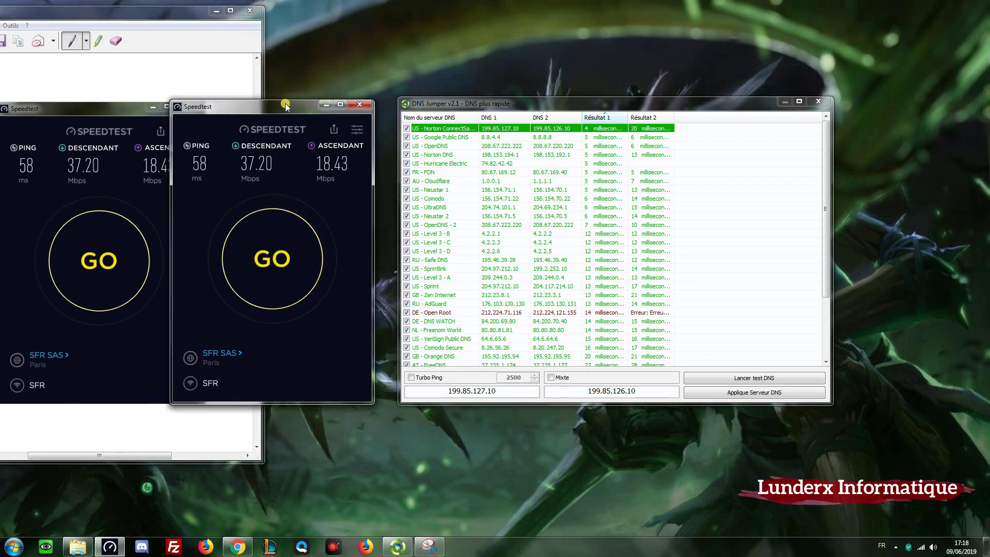
right_click(459, 137)
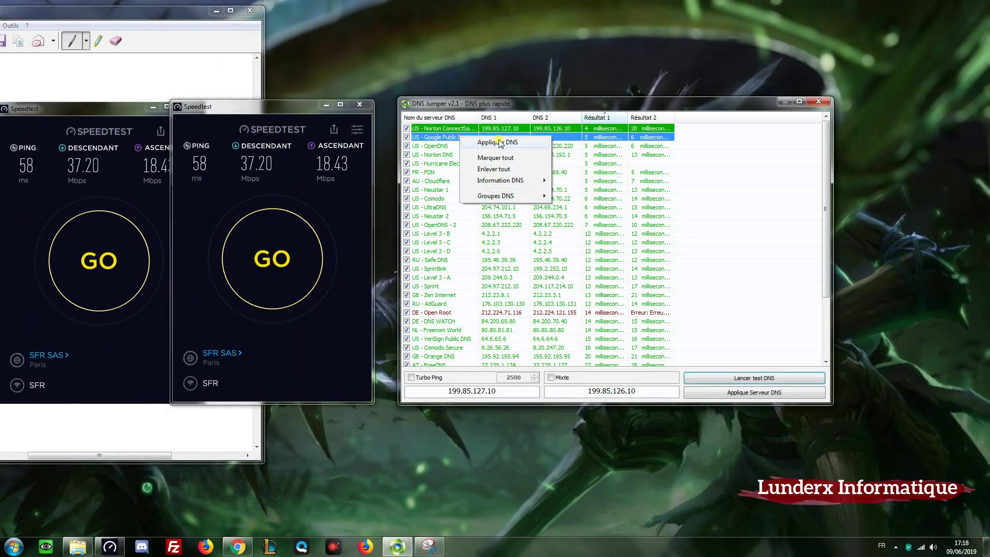
left_click(506, 145)
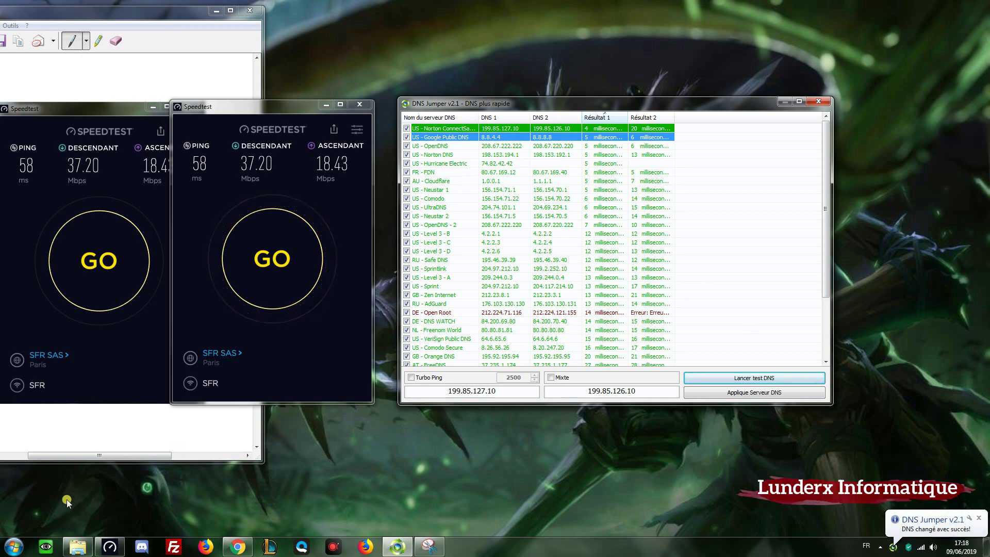
- Open a command prompt from the Run dialog with cmd and execute ipconfig /all
key("super+r")
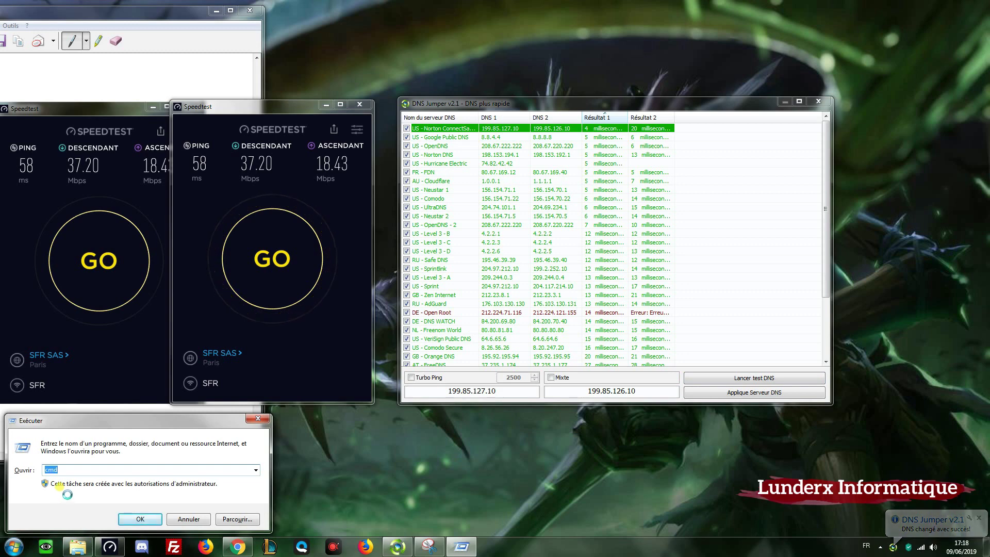
type("cmd")
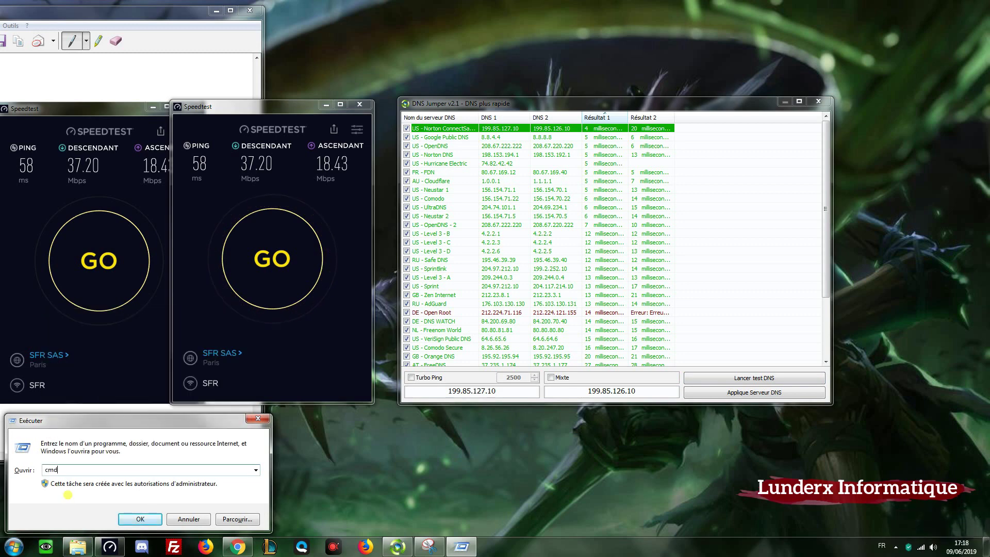
key("Return")
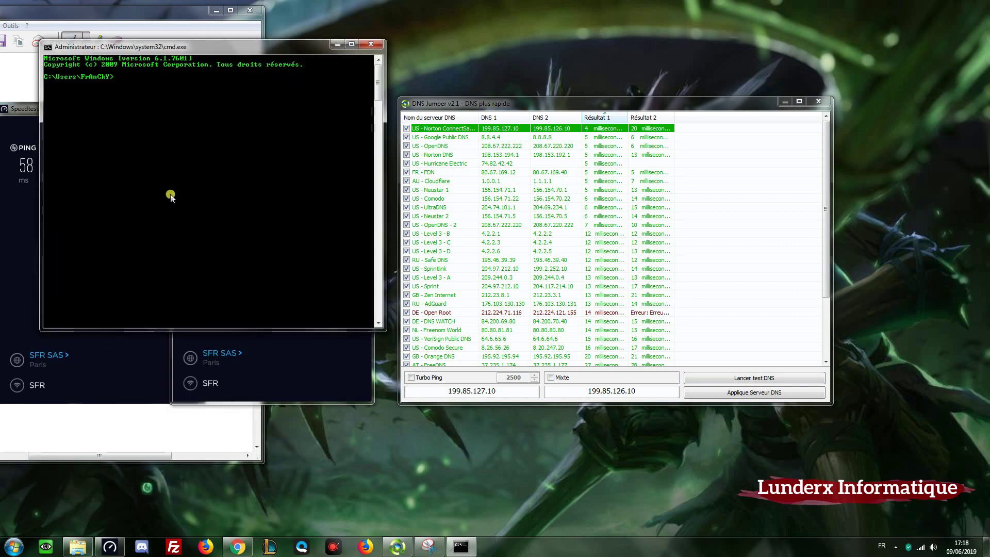
type("ipconfig /all")
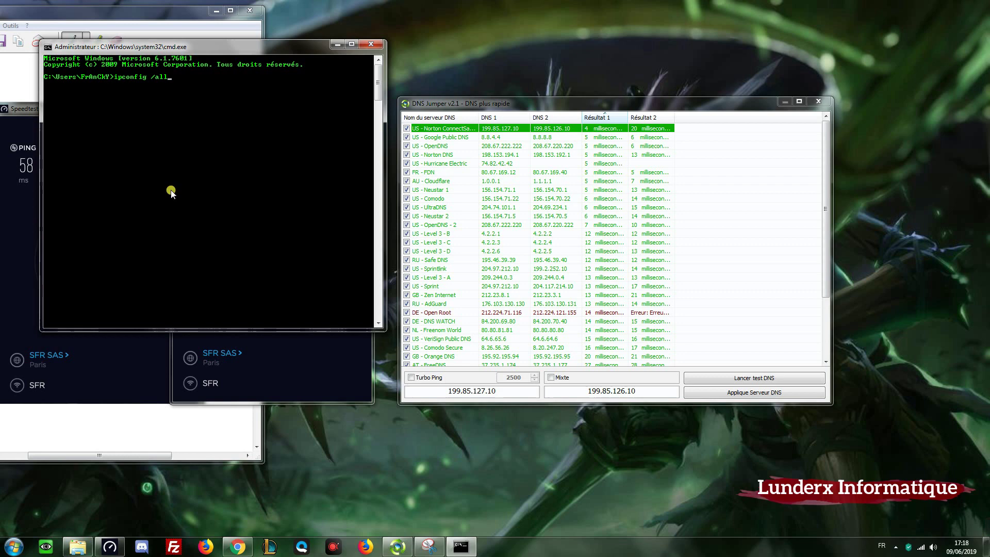
key("Return")
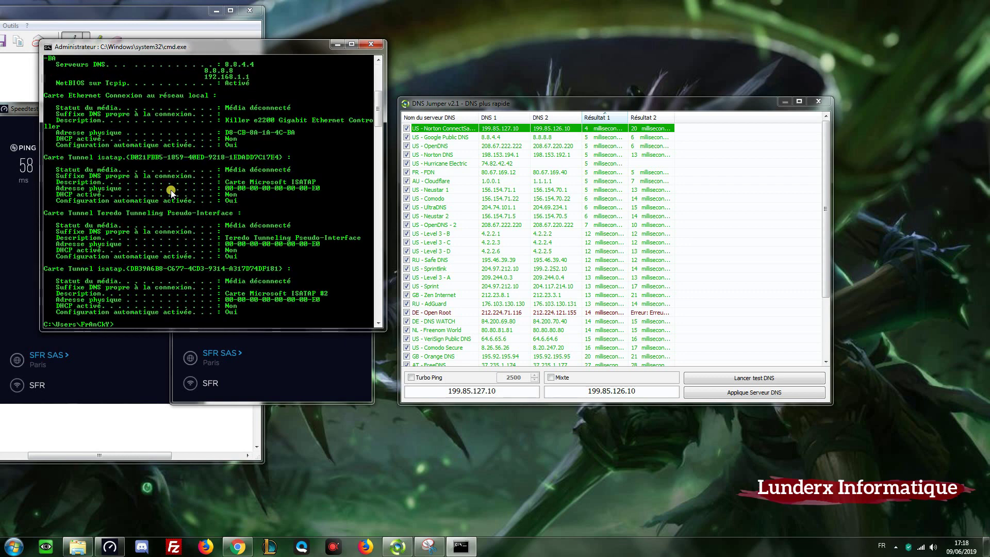
- Find the DNS servers entry in the ipconfig output and highlight the addresses 8.8.4.4 and 8.8.8.8
scroll(172, 191, "up", 3)
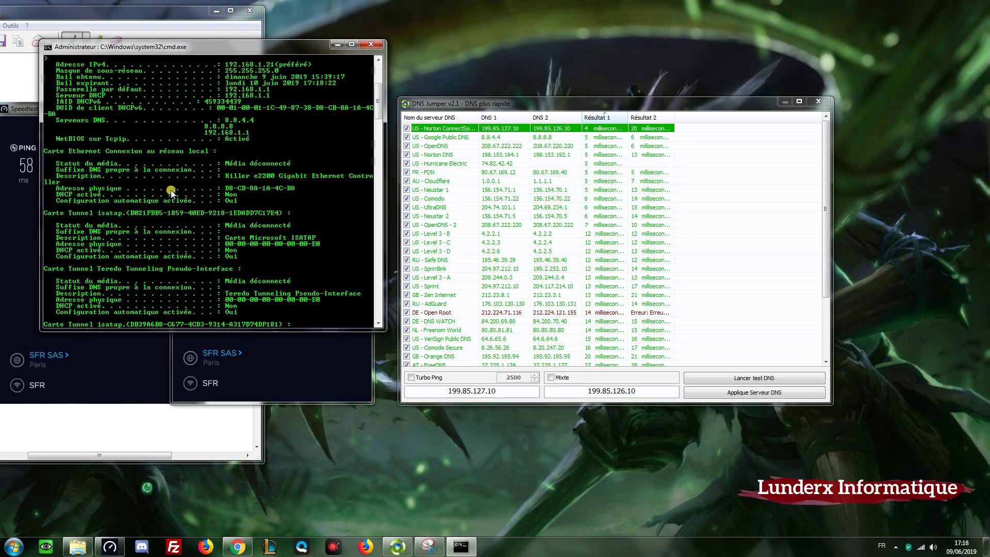
right_click(209, 118)
left_click(224, 123)
left_click_drag(196, 119, 257, 128)
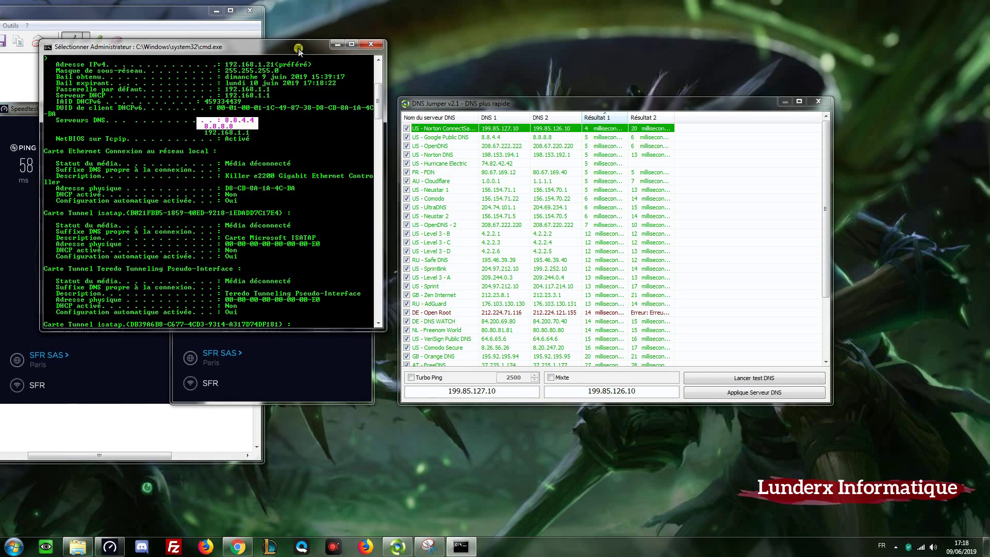
- Minimize the command prompt, place Speedtest beside the captured result and run the connection test again
left_click(335, 45)
left_click_drag(260, 110, 324, 111)
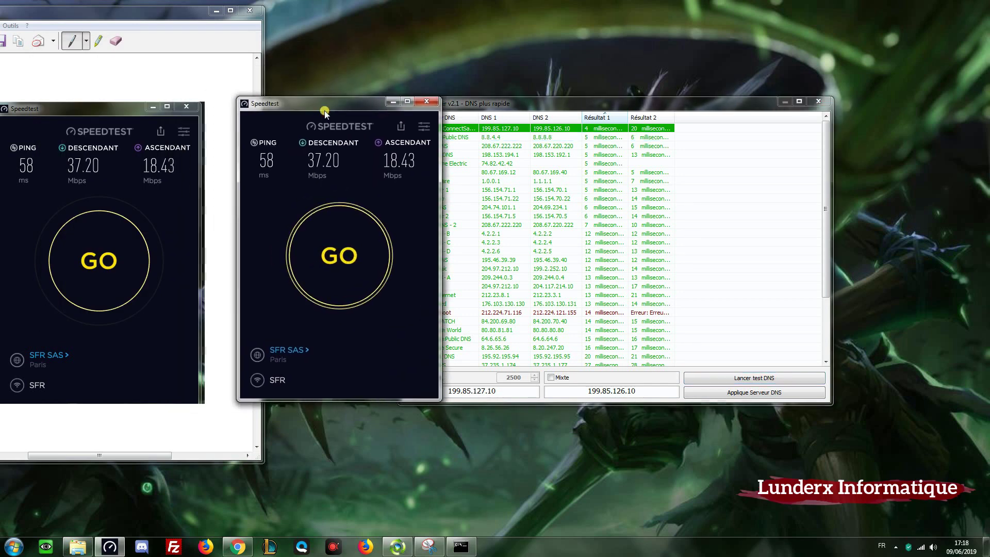
left_click(357, 253)
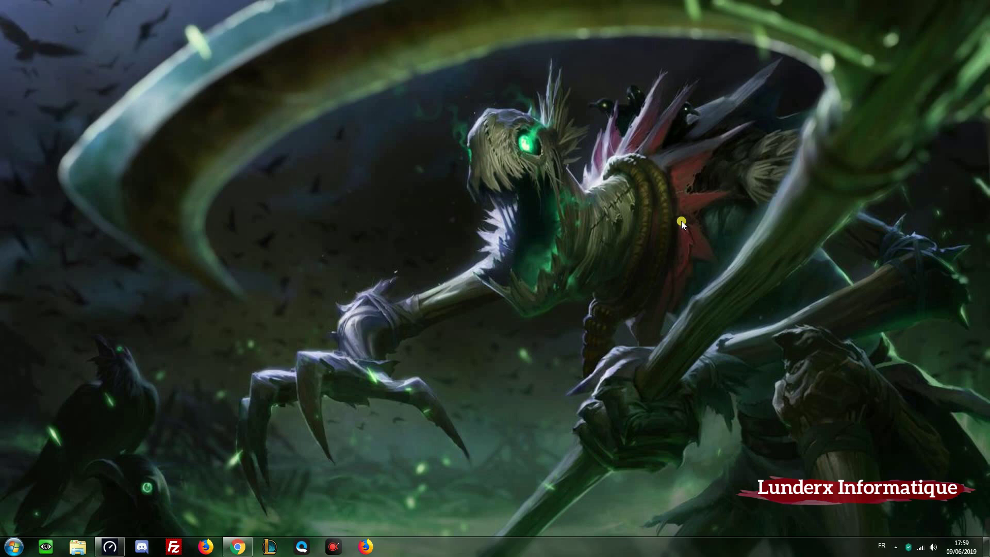
- Switch to the browser, view the NetSpot page, launch the downloaded NetSpot.exe installer, allow it to run and minimize the browser
left_click(237, 490)
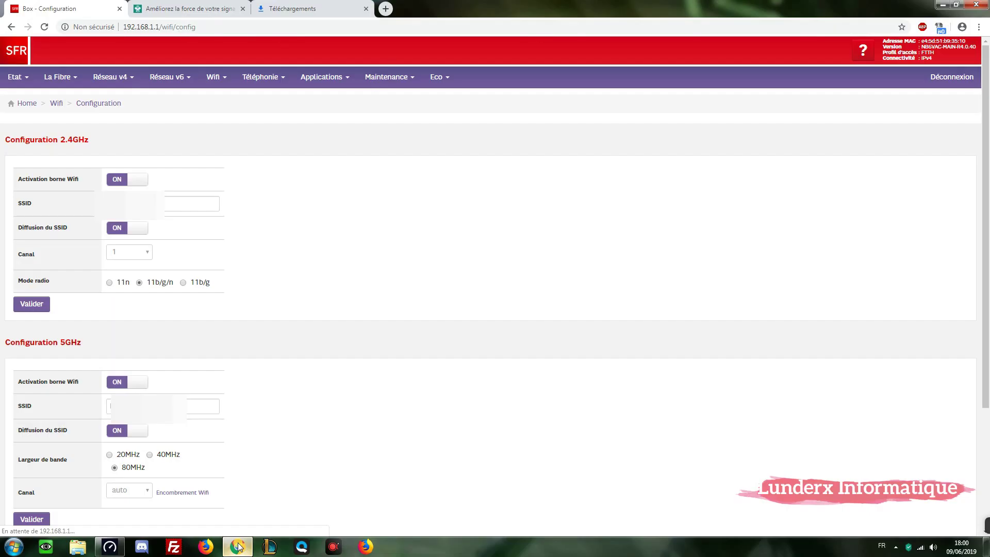
left_click(180, 6)
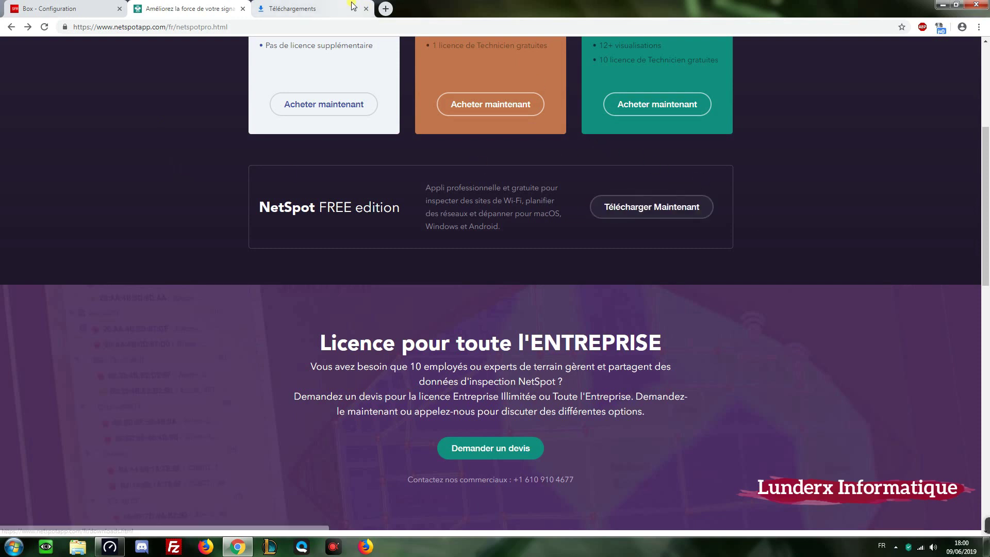
key("ctrl+Tab")
left_click(391, 112)
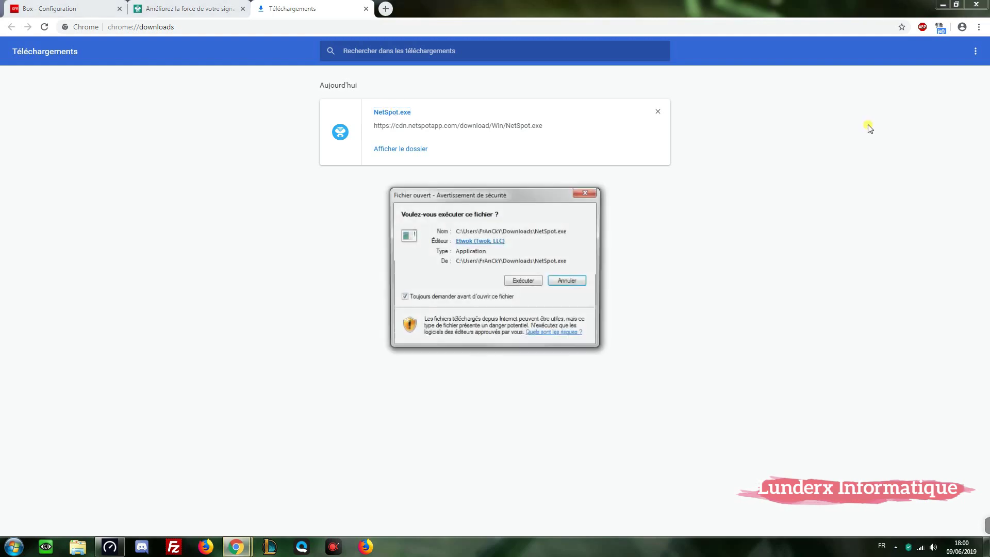
left_click(522, 281)
left_click(942, 5)
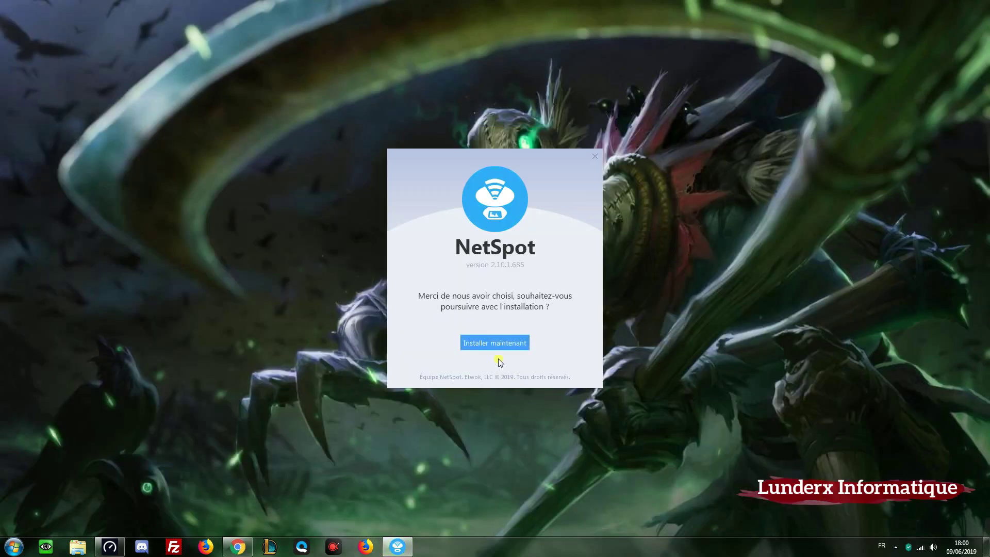
- Install NetSpot, launch it and continue with the free edition
left_click(492, 340)
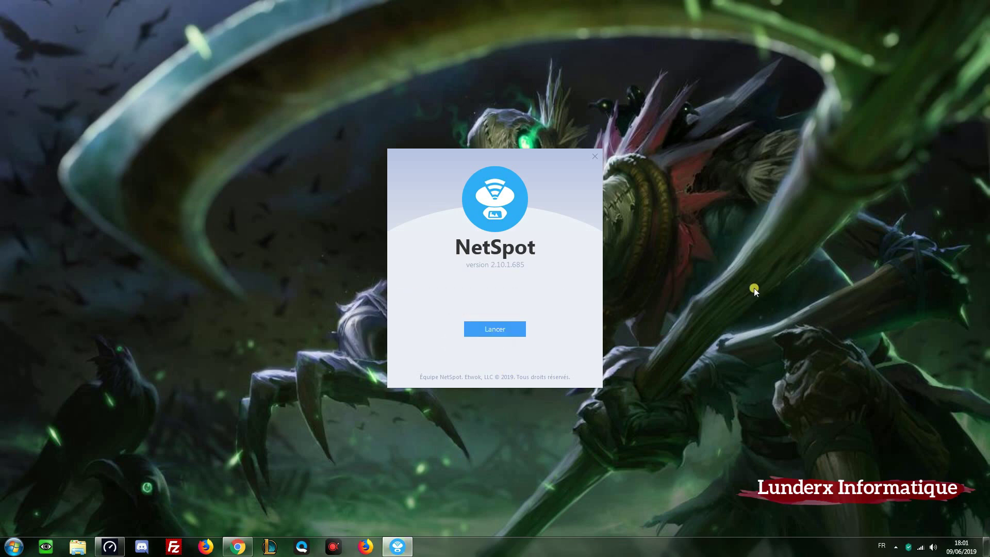
left_click(488, 328)
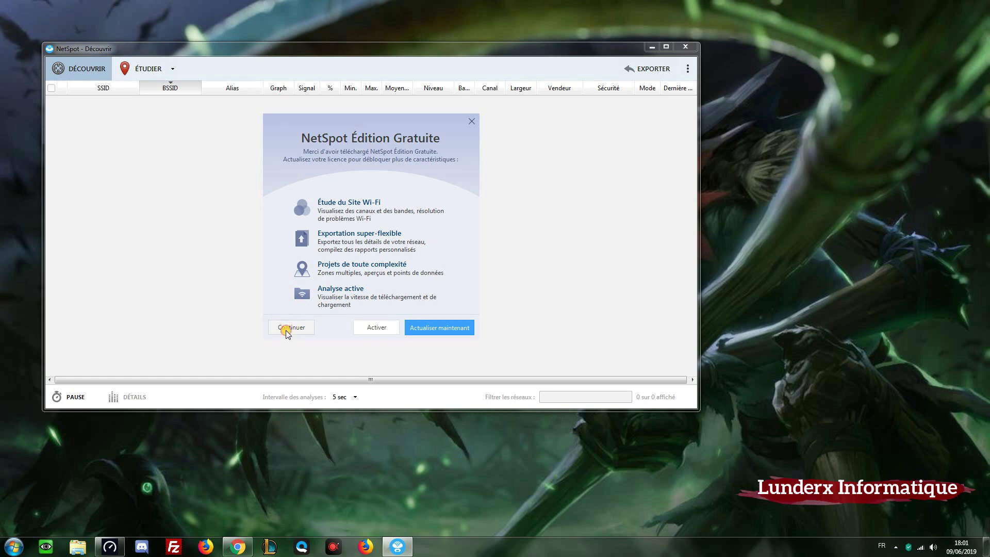
left_click(286, 329)
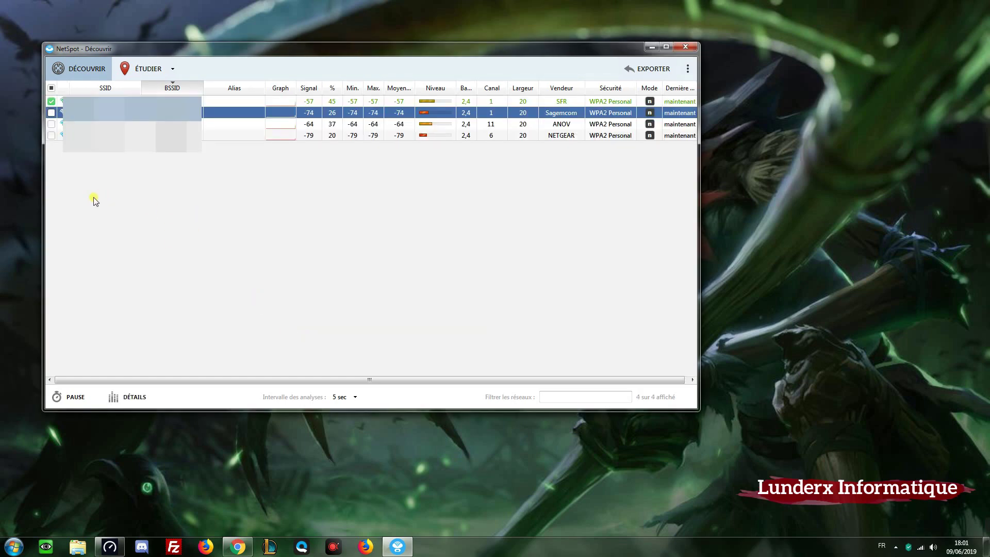
- Check all the detected Wi-Fi networks, open their signal details, select the SFR network and display the 2.4 GHz channel graph
left_click(51, 113)
double_click(52, 125)
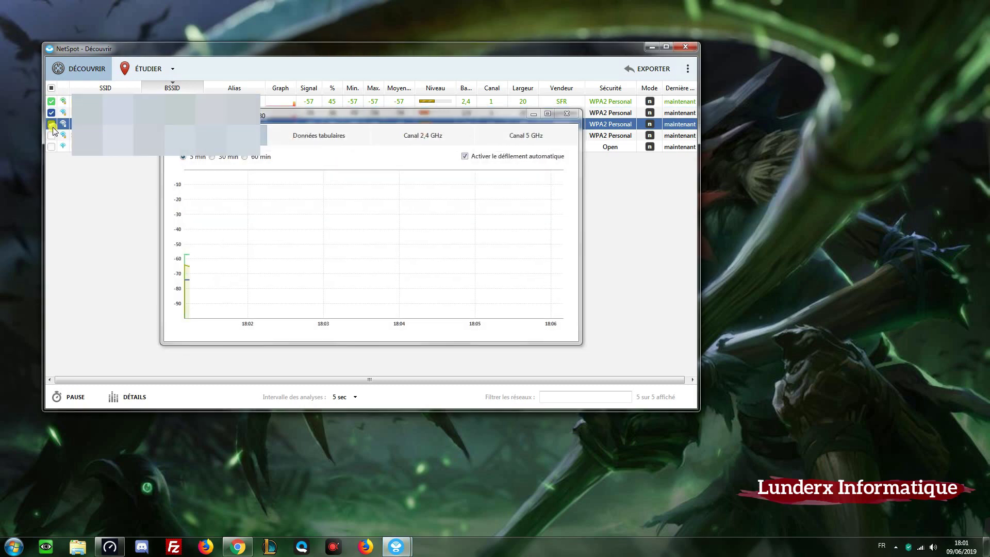
left_click(51, 135)
left_click(51, 147)
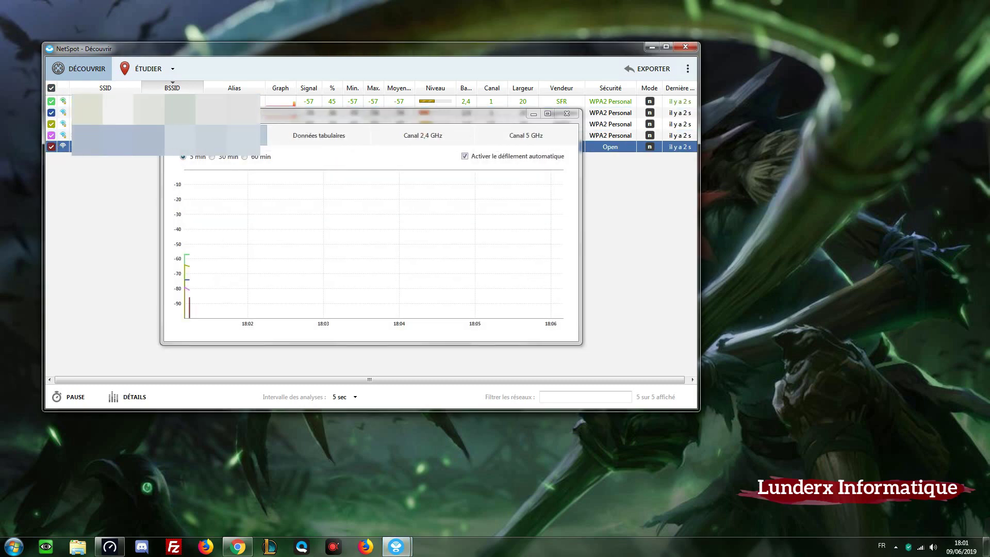
left_click(103, 102)
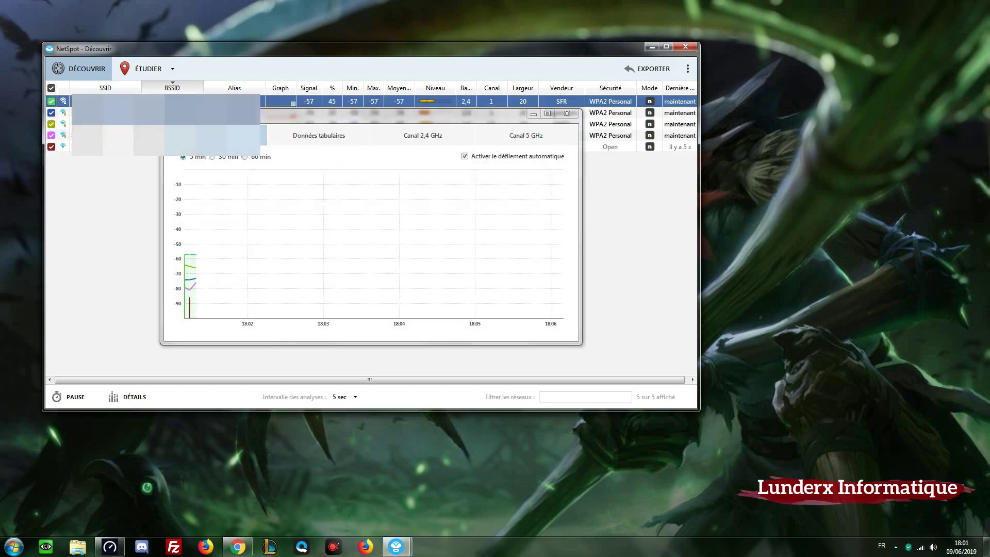
left_click(432, 140)
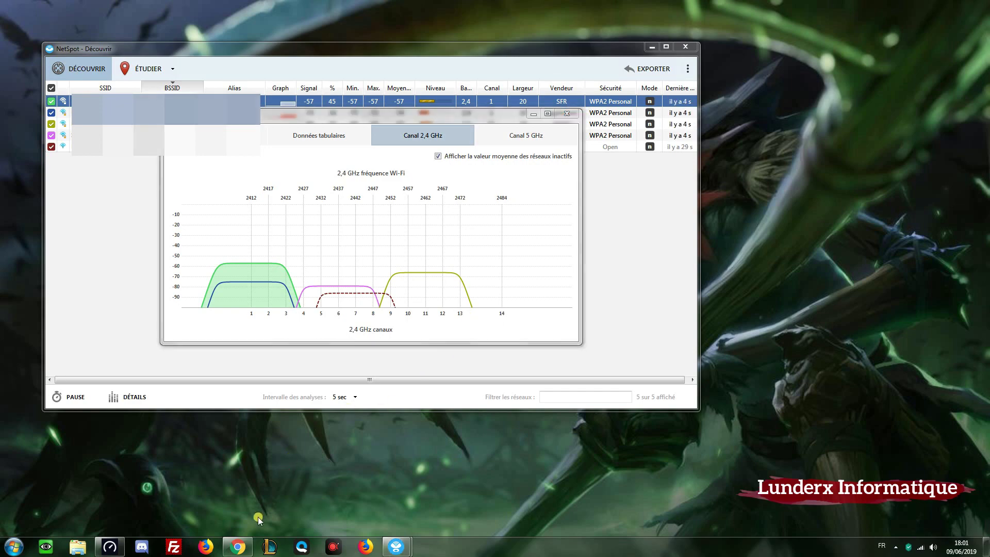
- Switch to the SFR box's Wi-Fi configuration page in the browser and view the channels available for 2.4 GHz
left_click(237, 546)
left_click(72, 9)
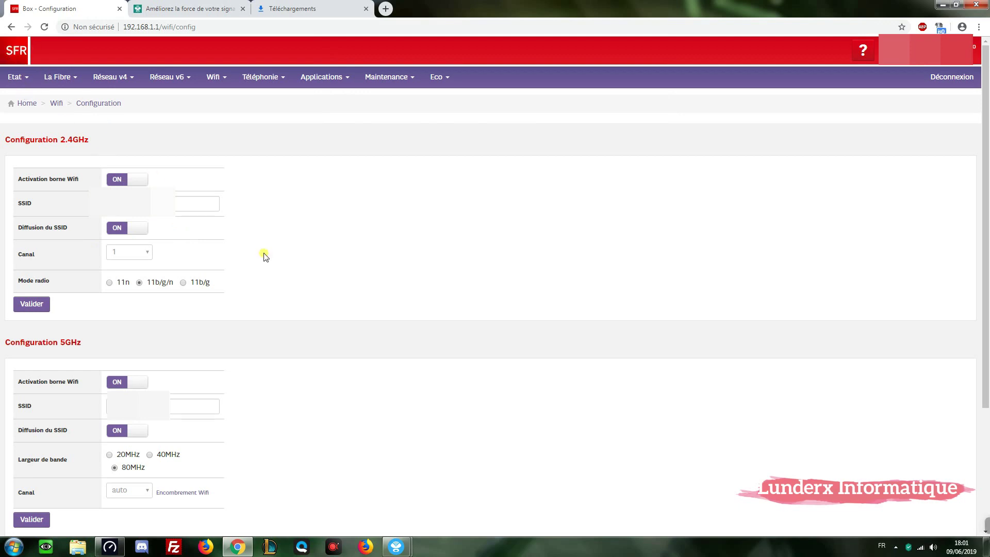
left_click(132, 257)
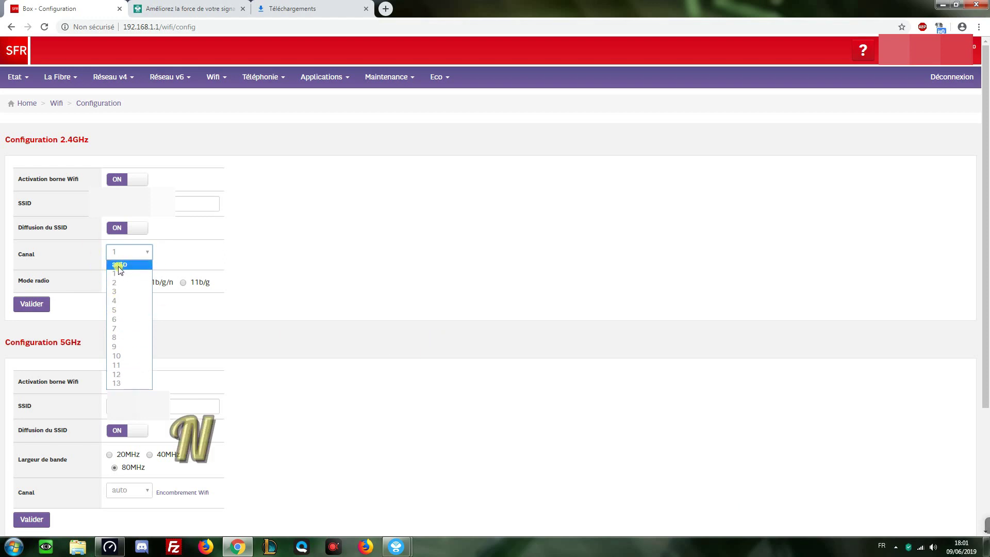
left_click(444, 310)
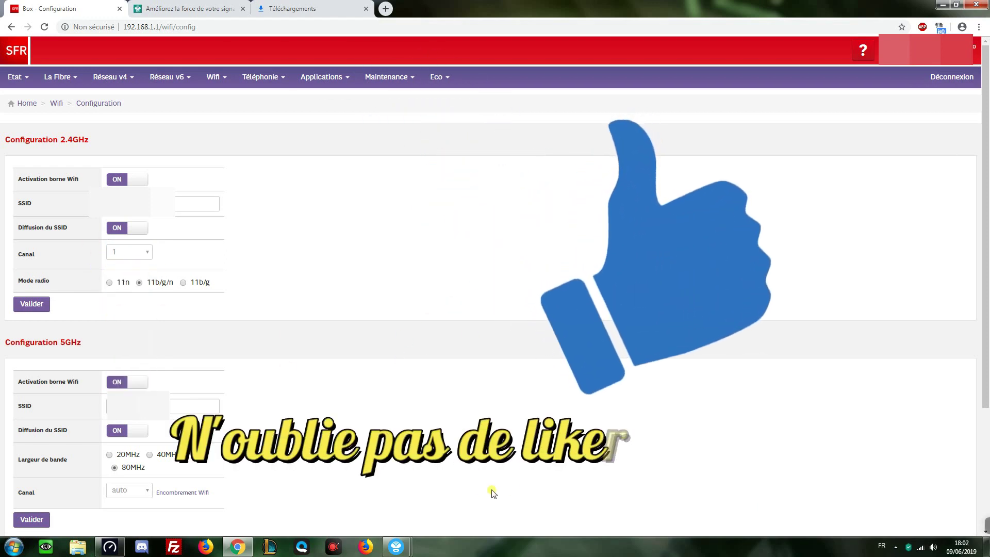
- Recheck the channel graph in NetSpot, then set the SFR box's 2.4 GHz Wi-Fi channel to 11 and validate the configuration
left_click(396, 547)
left_click(435, 492)
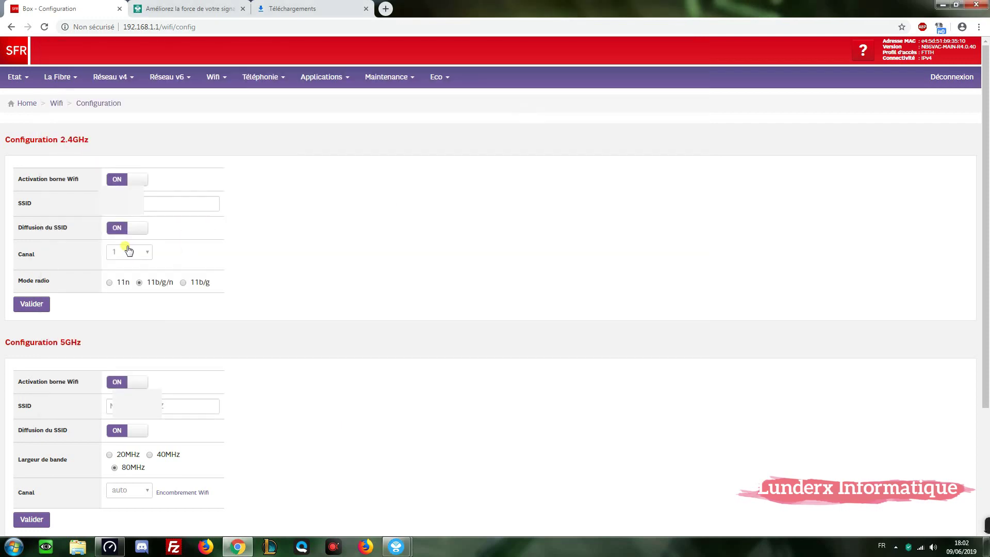
left_click(128, 251)
left_click(127, 363)
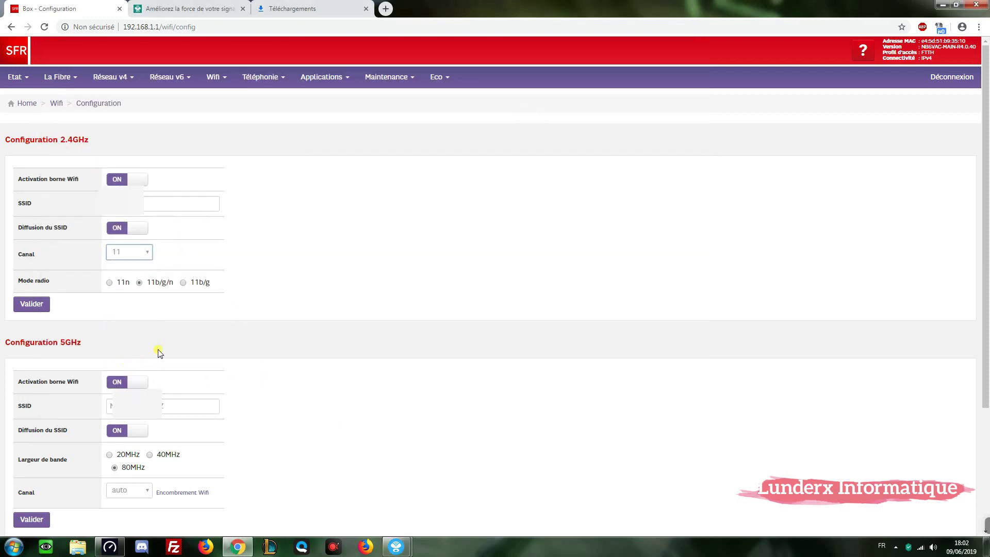
left_click(34, 302)
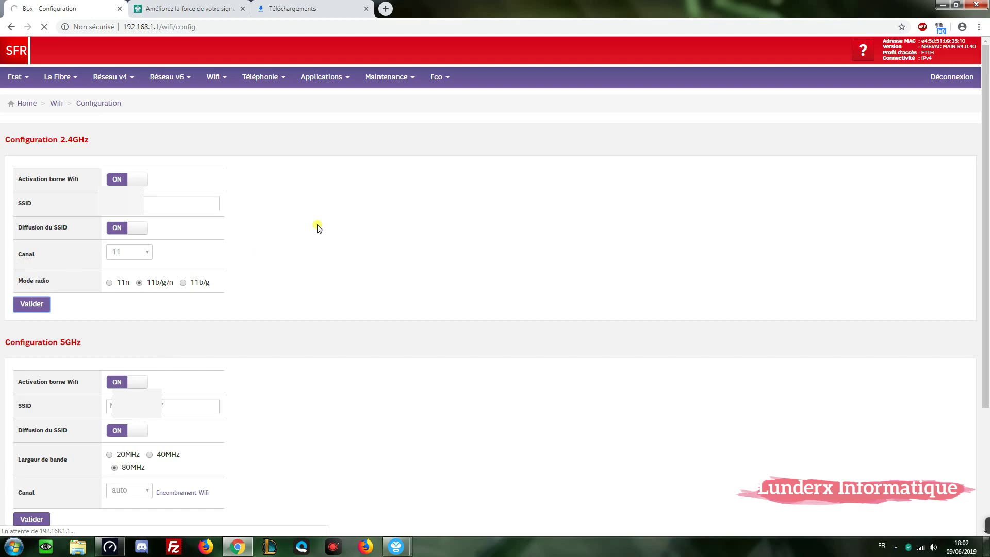
- Minimize the browser, examine the SFR network's place in NetSpot's 2.4 GHz channel graph and close the details window
left_click(943, 5)
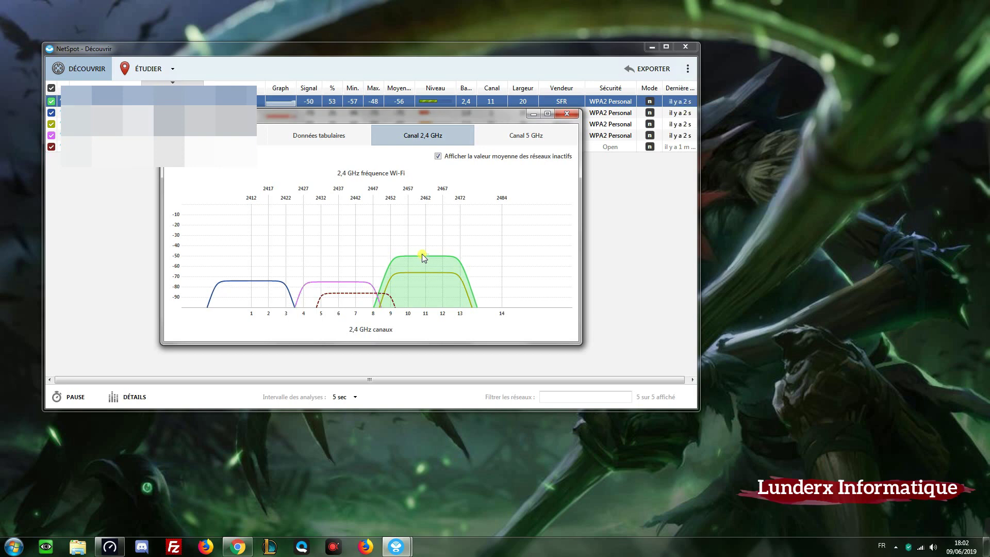
left_click(569, 116)
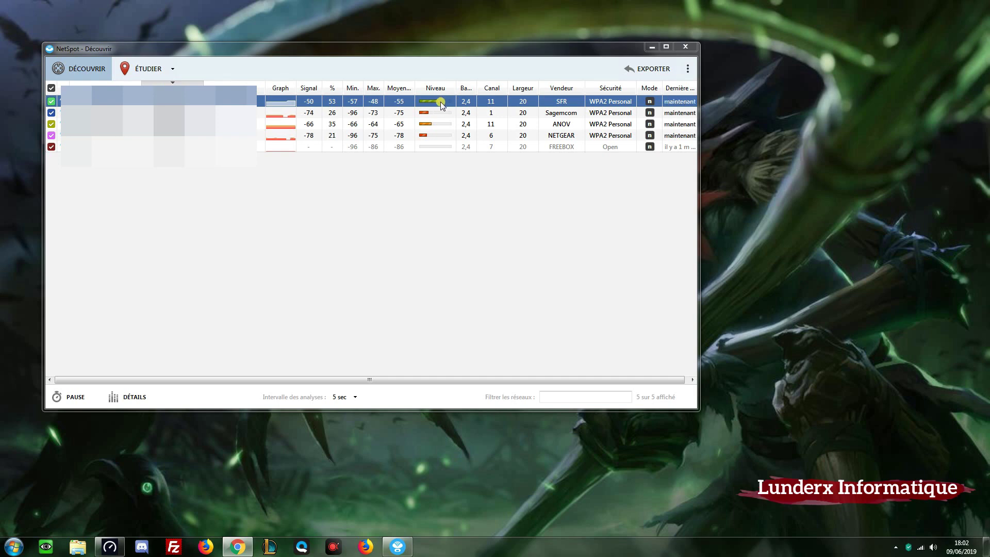
- Switch to Speedtest, run the connection test again and move its window over the network list
left_click(109, 547)
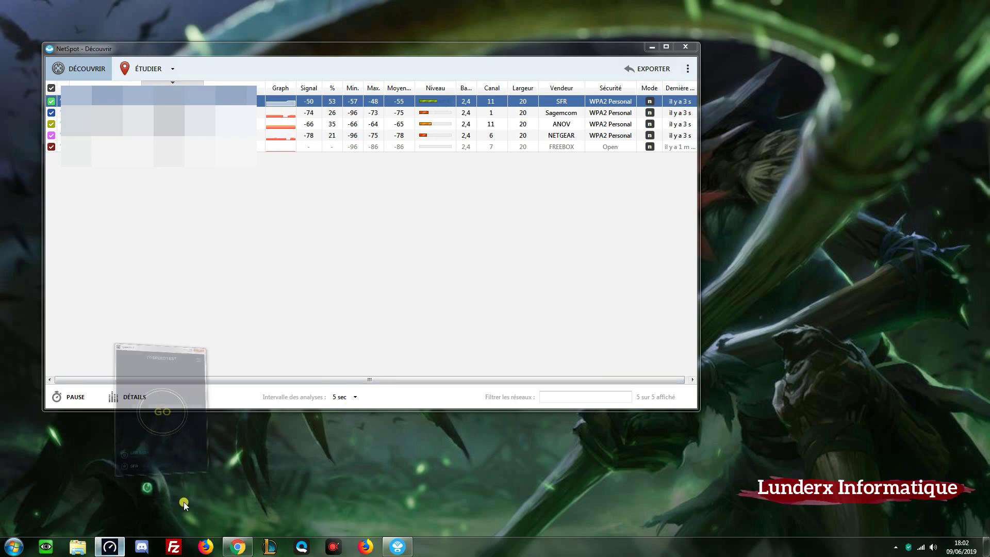
left_click(235, 242)
left_click_drag(221, 95, 500, 101)
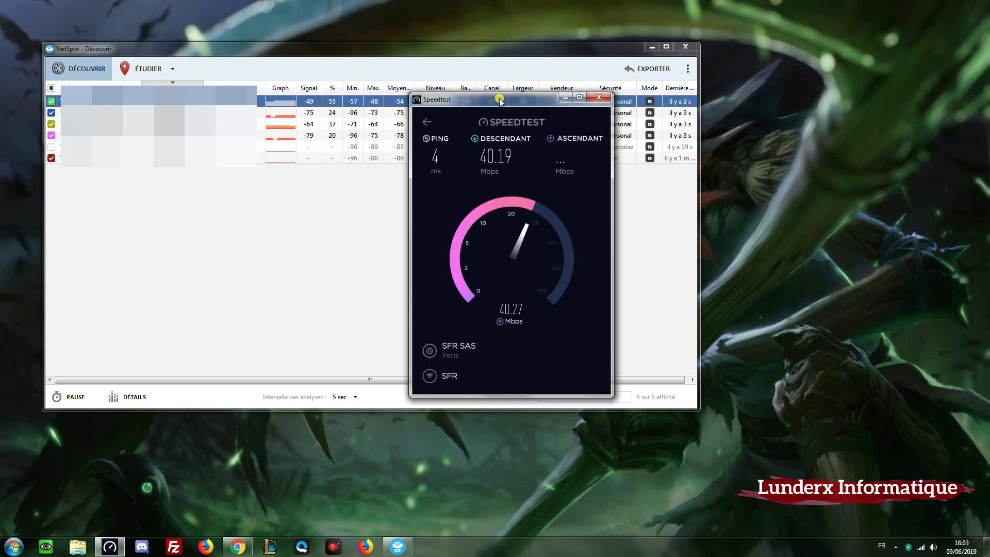
mouse_move(912, 531)
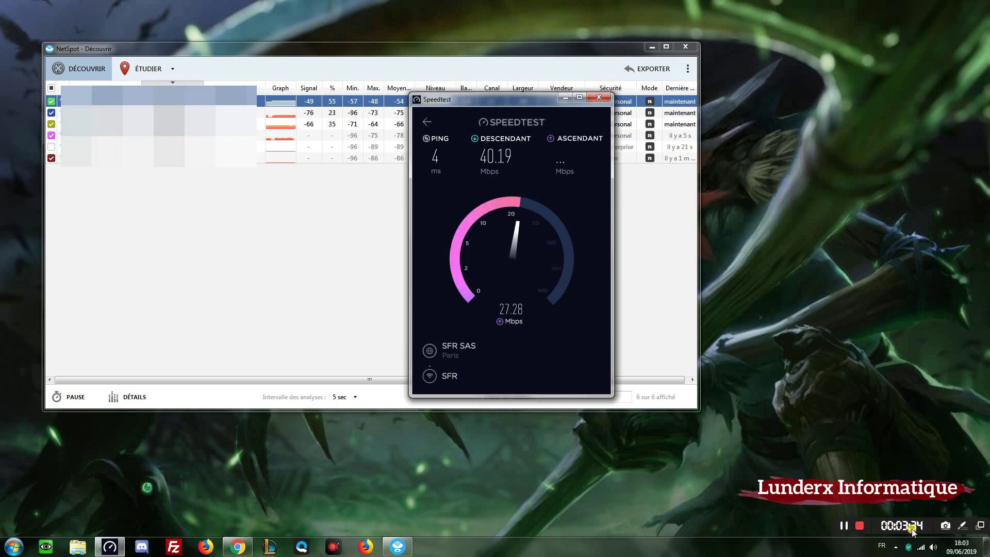